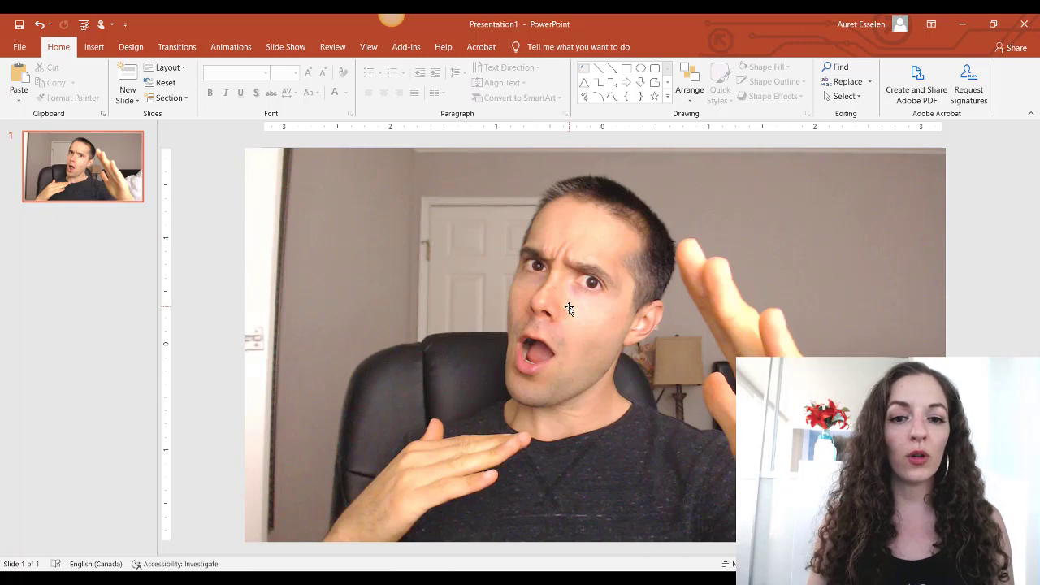
Enlarge the photo to about 4" high by 7.12" wide and reposition it so it covers the slide.
mouse_move(595, 345)
mouse_down()
mouse_move(571, 345)
mouse_move(612, 344)
mouse_up()
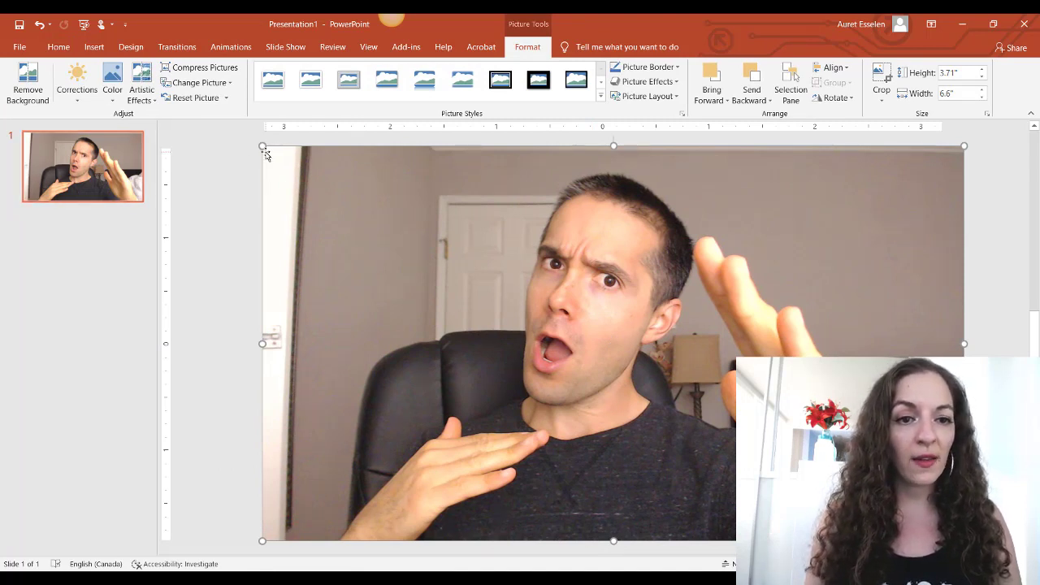
drag(263, 144, 208, 142)
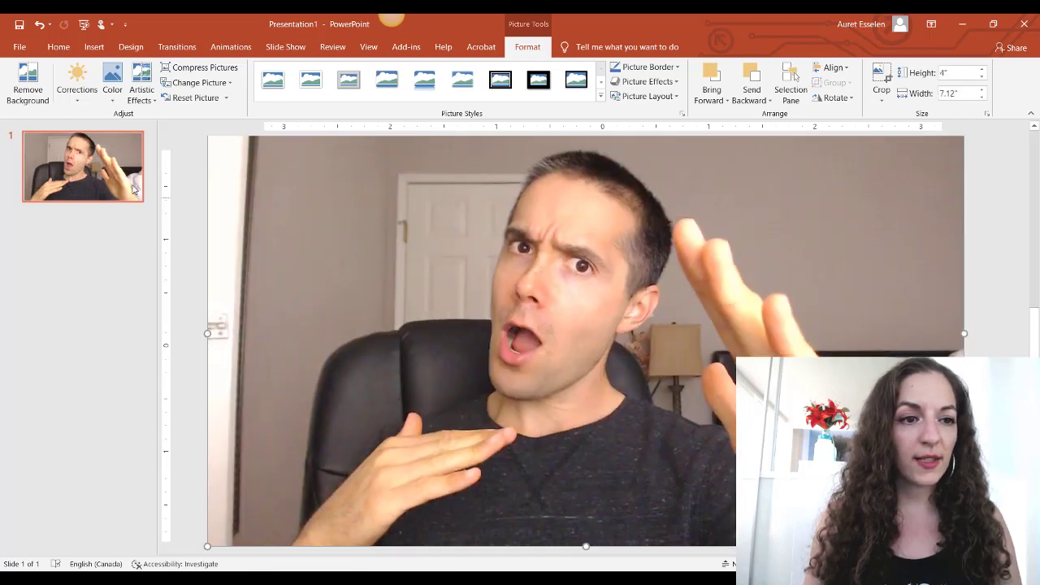
drag(604, 265, 605, 276)
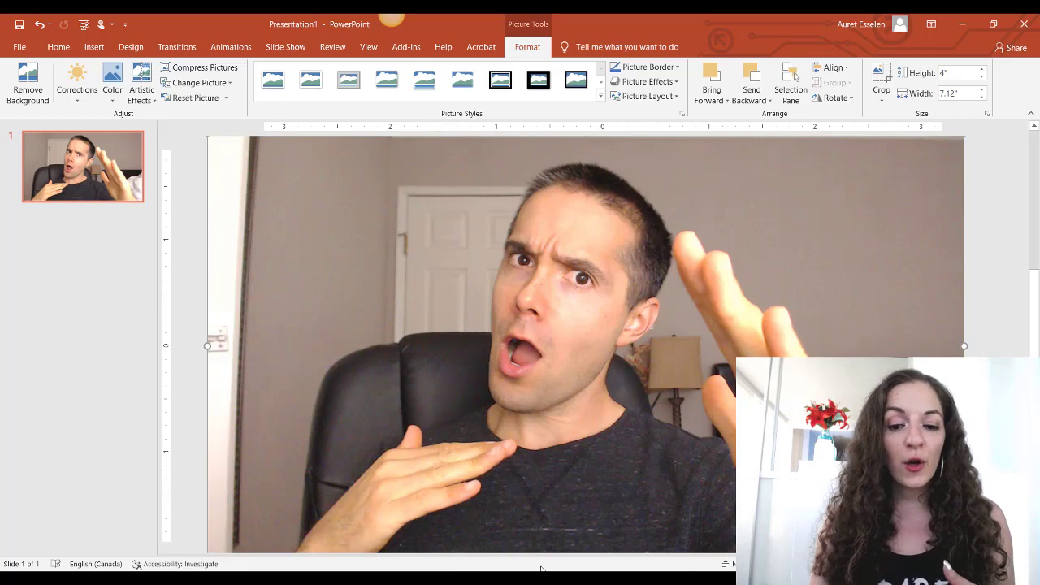
click(486, 522)
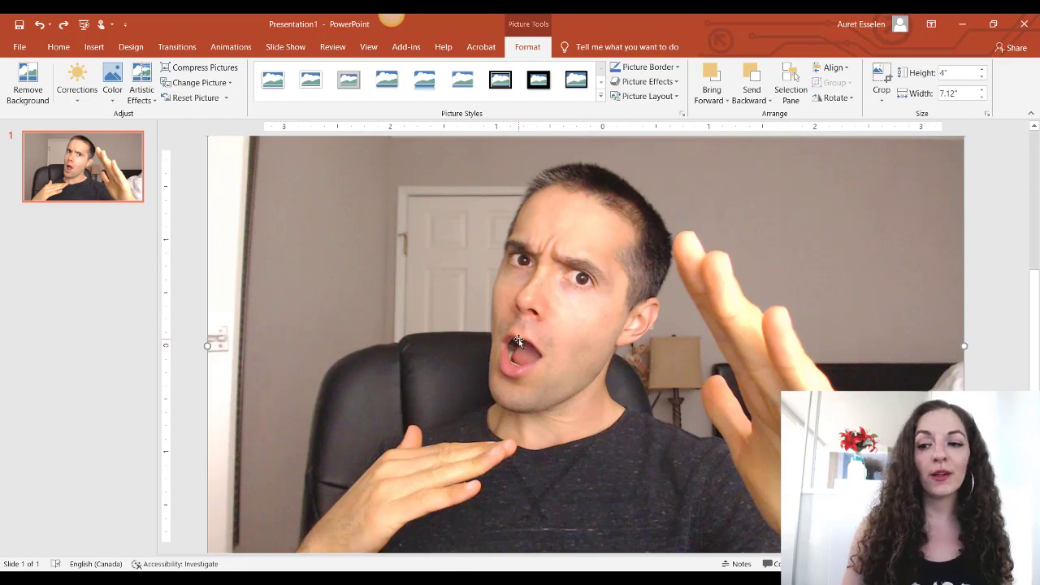
key(Escape)
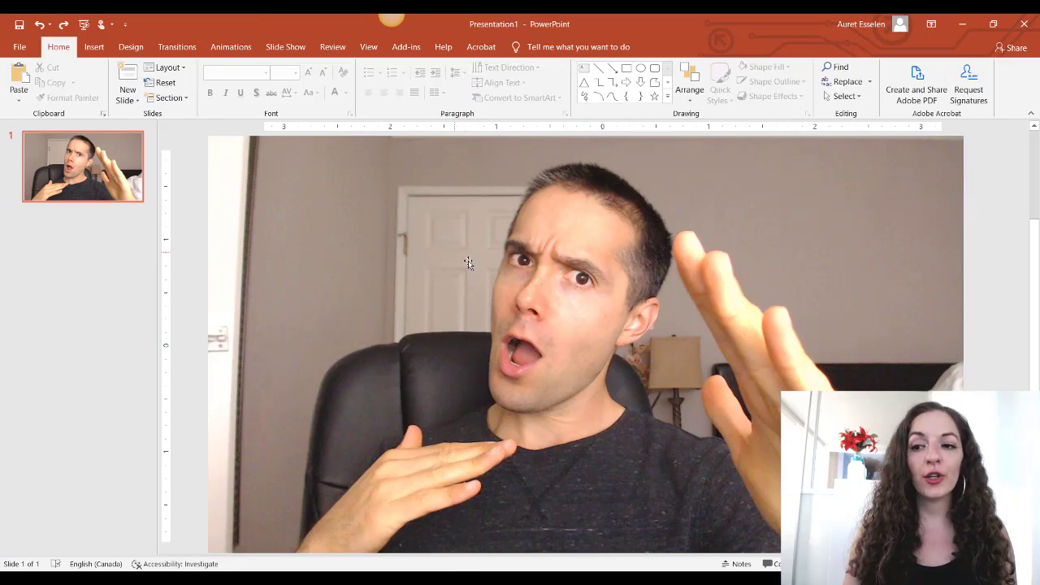
Raise the photo's contrast by one preset step at normal brightness, and apply a slightly cooler color tone.
click(531, 265)
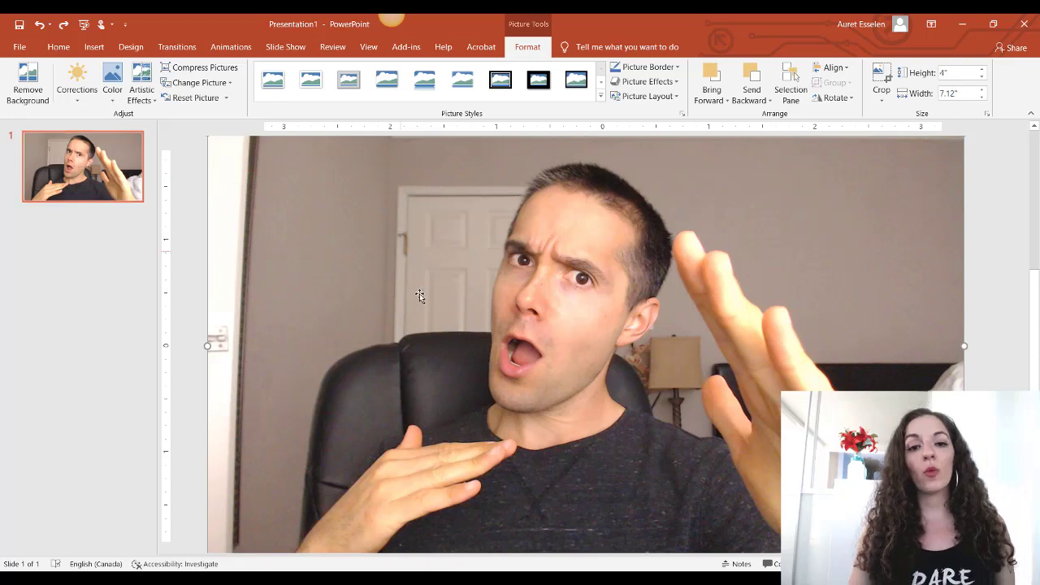
click(78, 88)
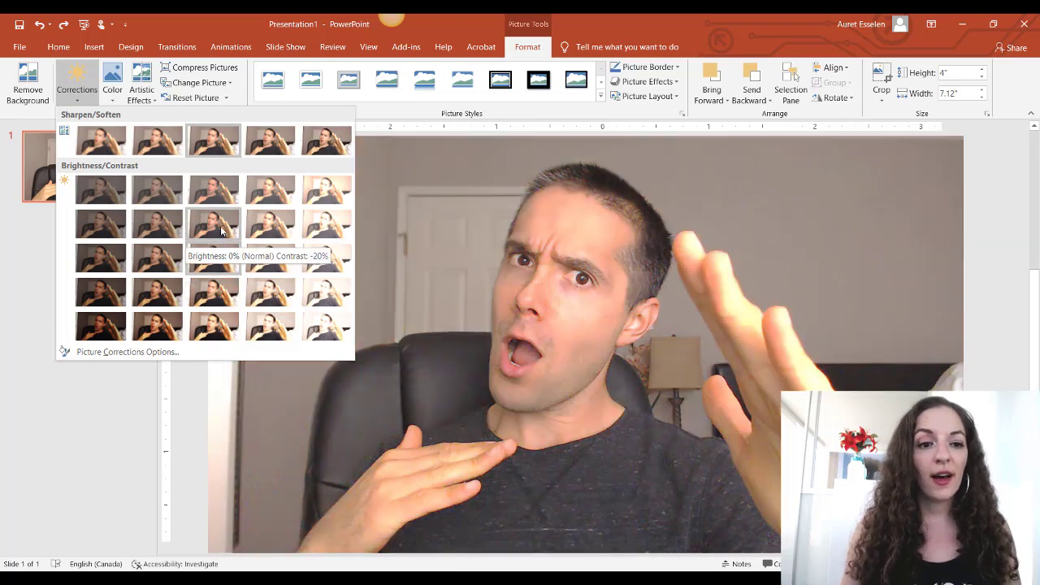
click(221, 304)
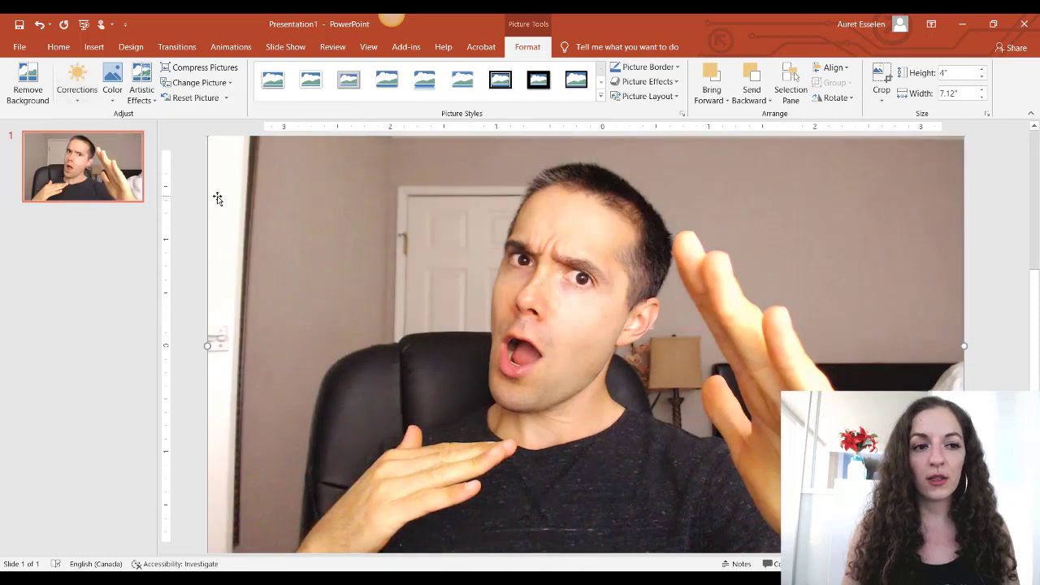
click(114, 103)
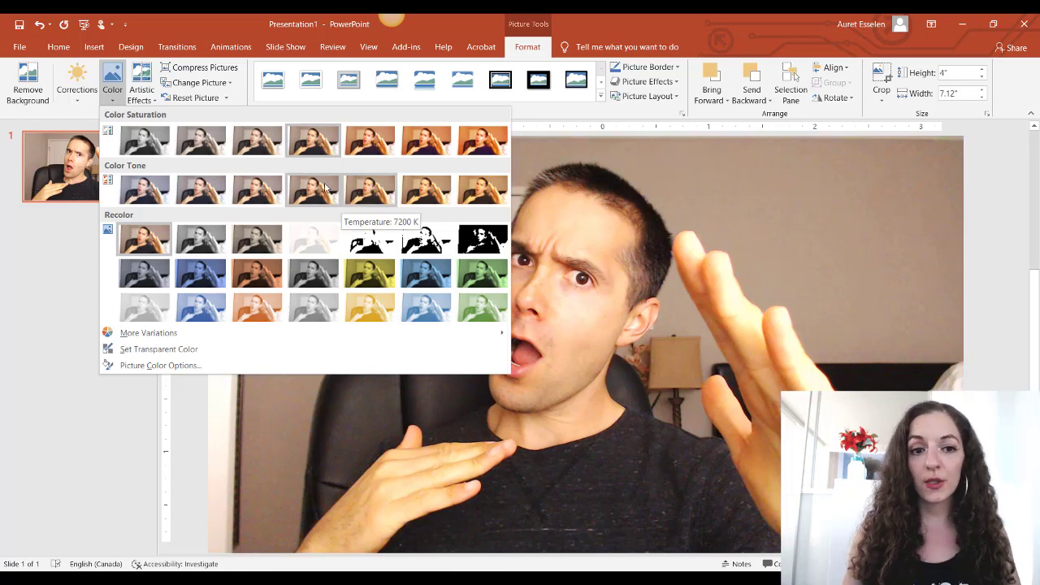
click(268, 187)
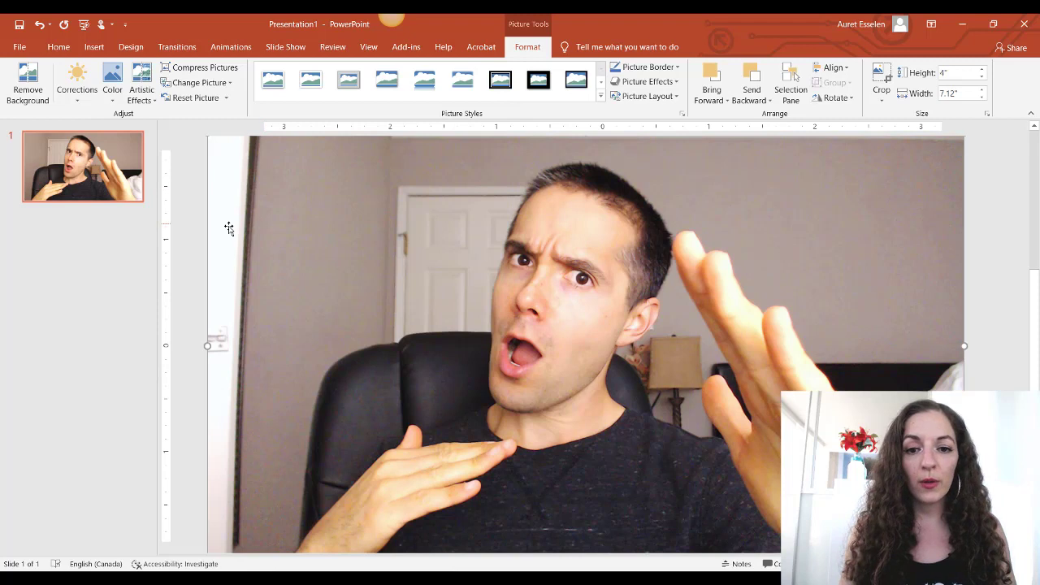
click(1006, 236)
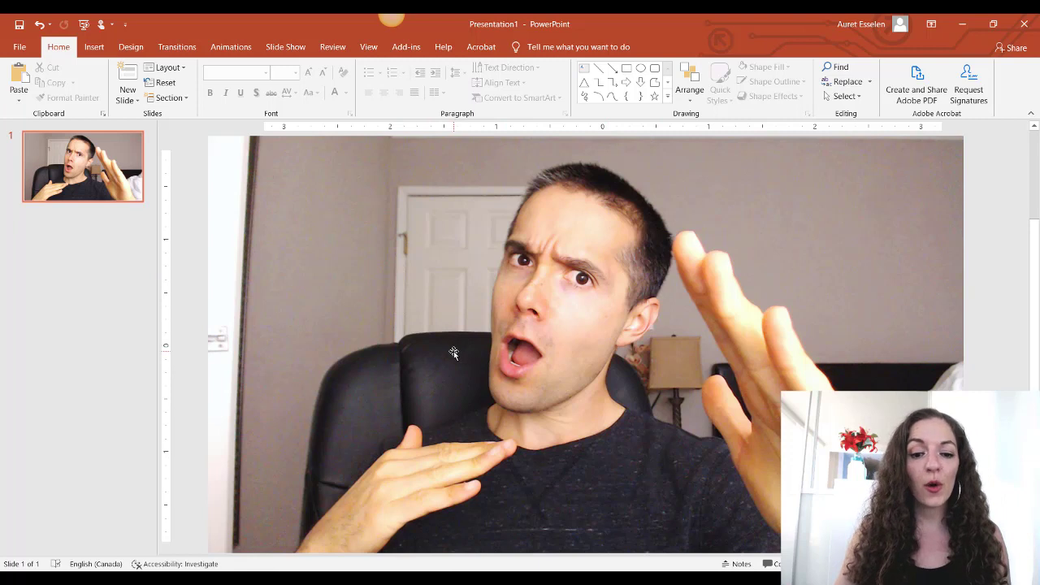
click(519, 578)
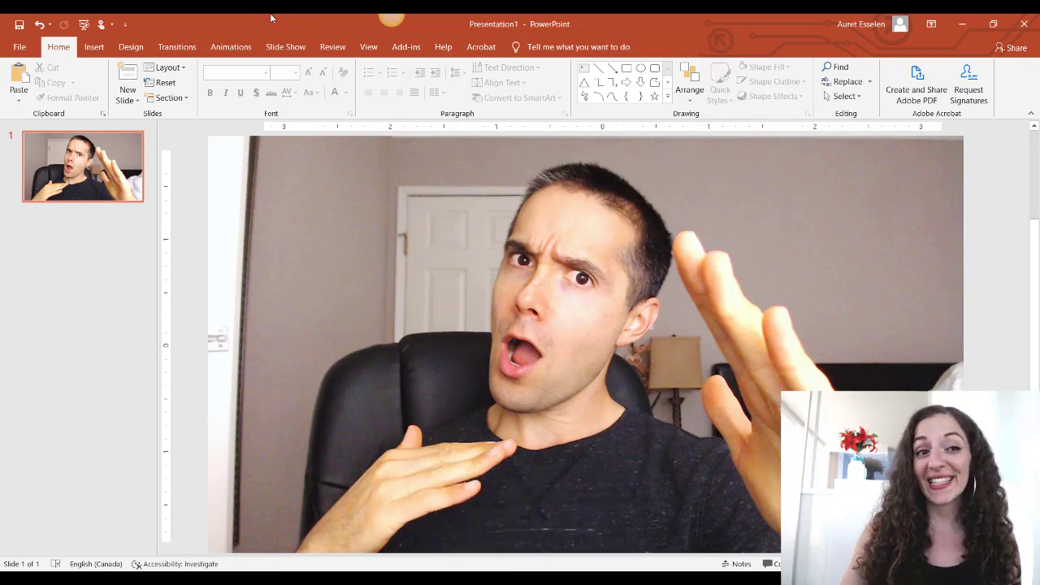
Add a text box on the wall beside the man's head reading JUDO CHOP in capitals on two lines.
click(95, 49)
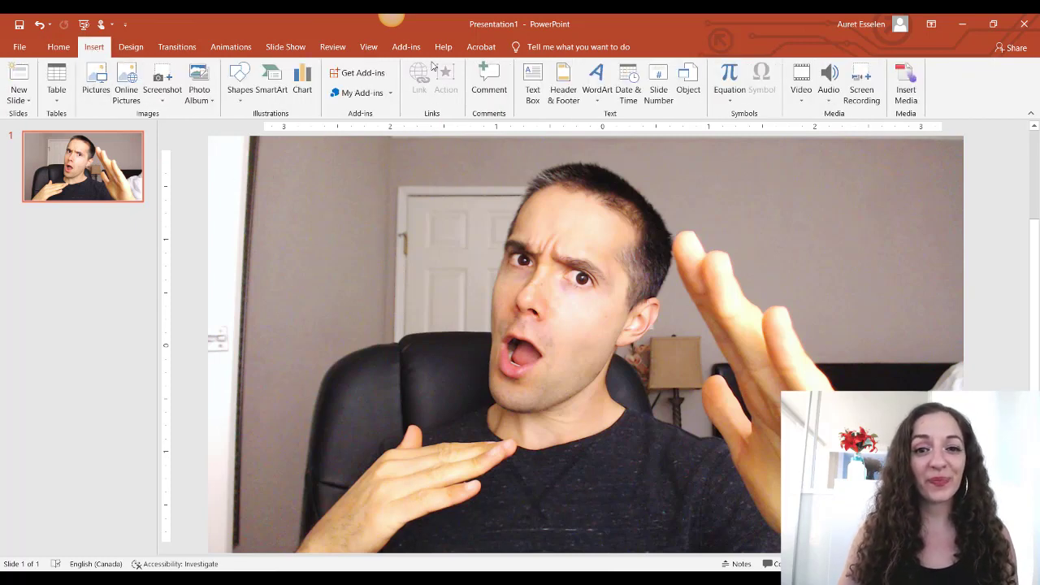
click(532, 82)
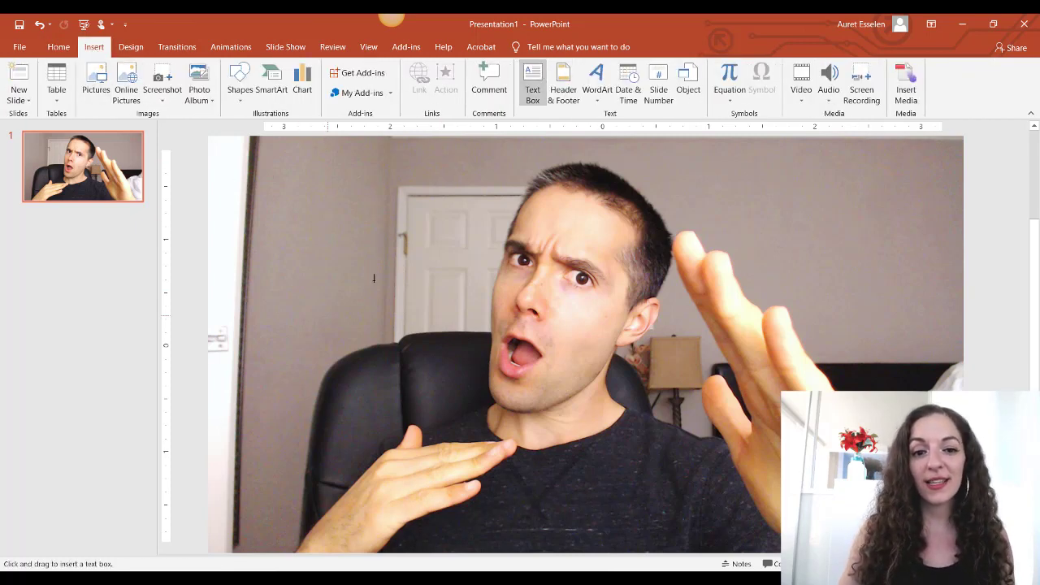
click(292, 234)
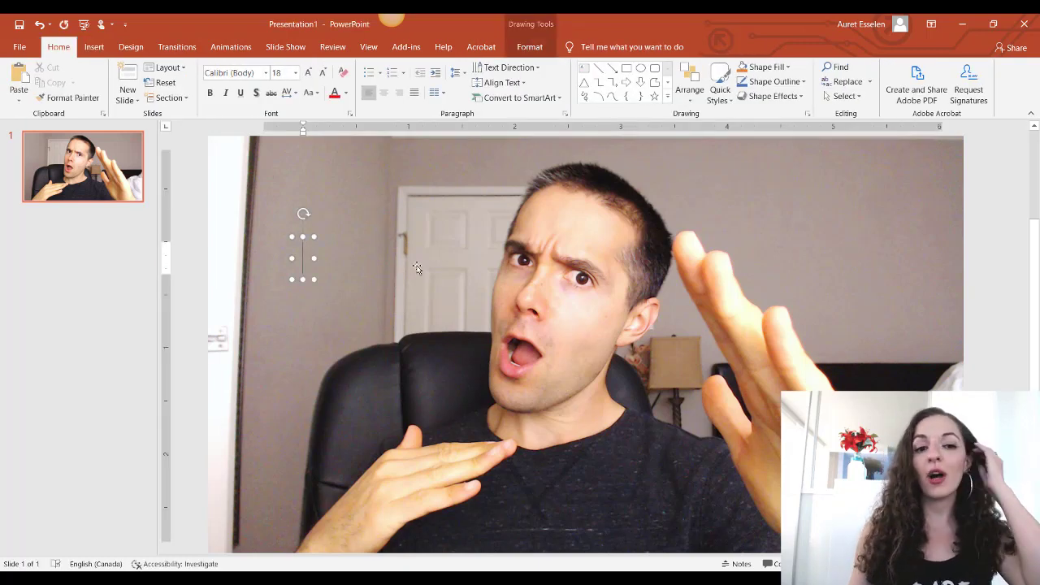
text(Ju)
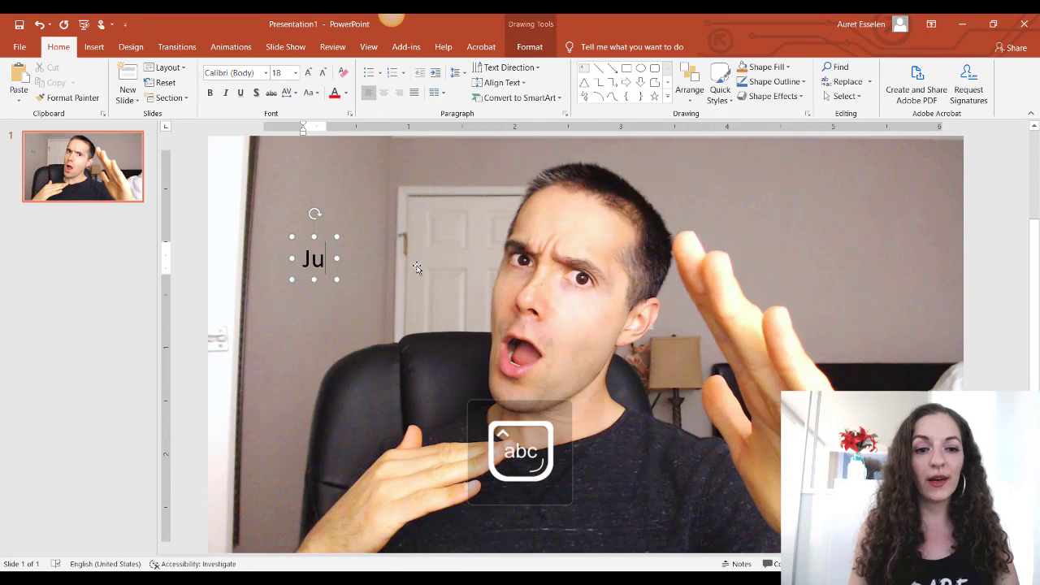
key(BackSpace)
key(BackSpace)
key(Caps_Lock)
text(JUDO)
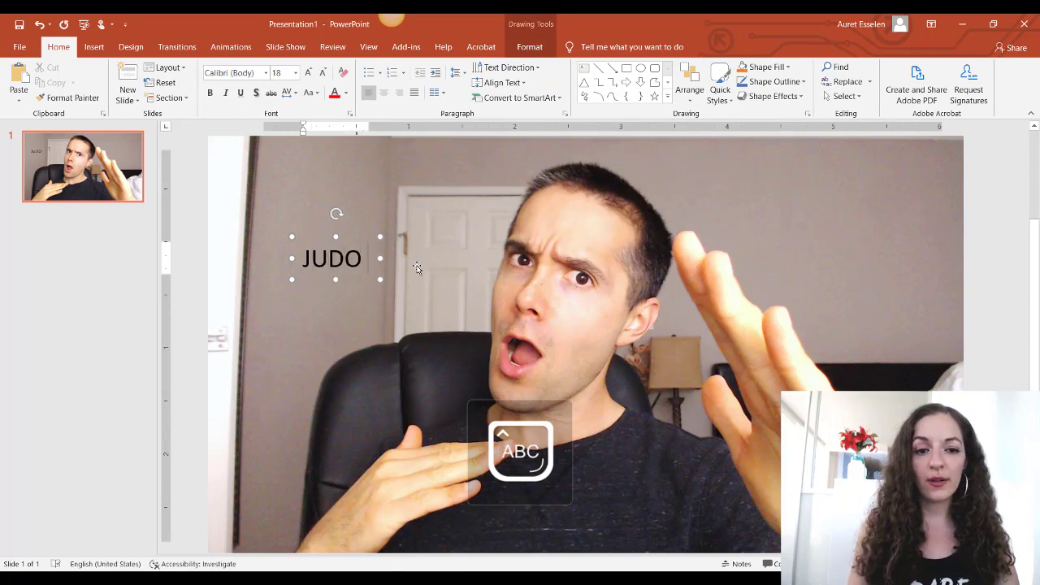
key(Return)
text(CHOP)
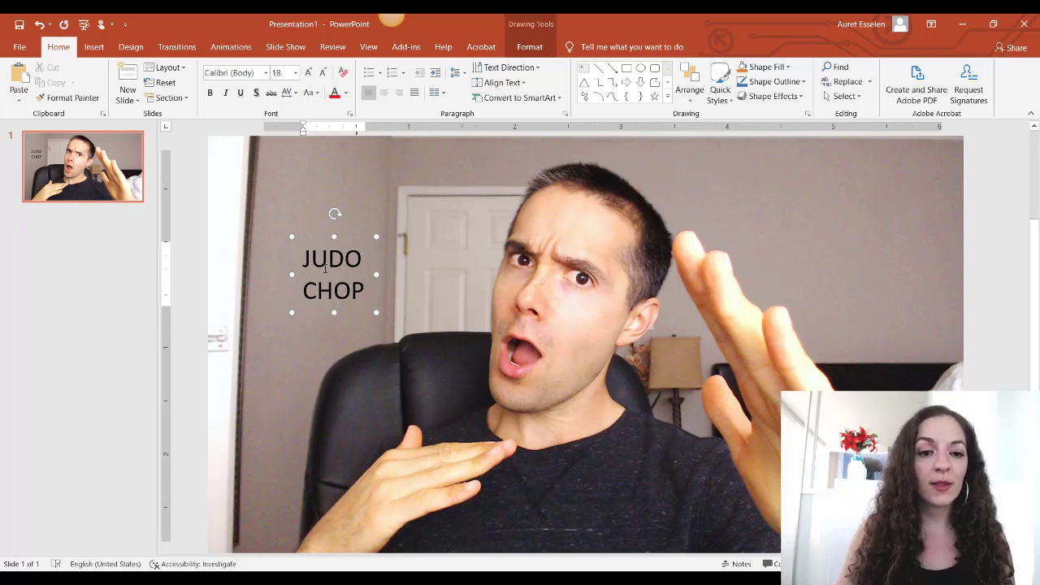
click(346, 273)
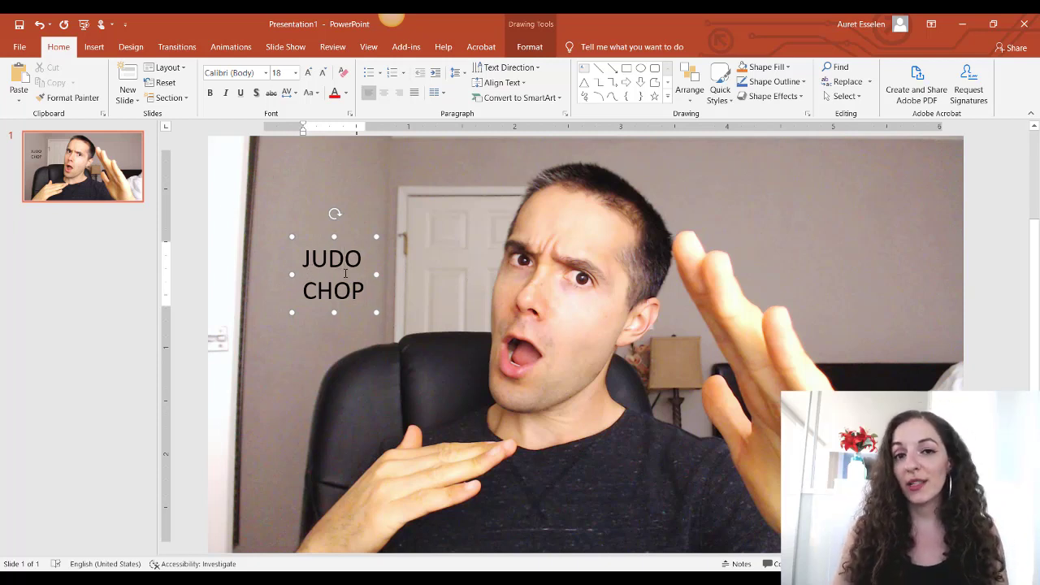
Set the font size of the whole JUDO CHOP text box to 66.
click(324, 236)
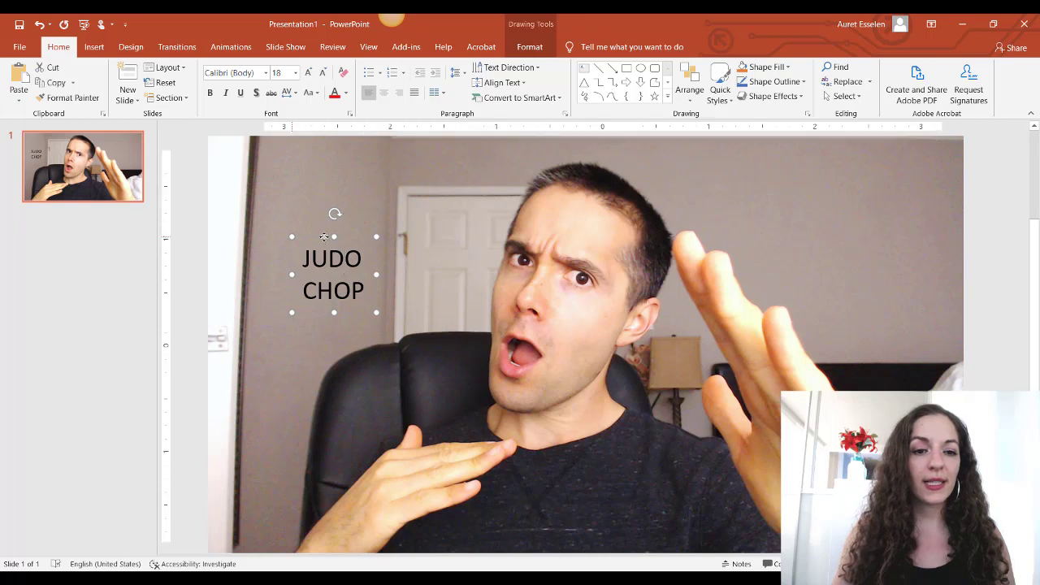
click(296, 72)
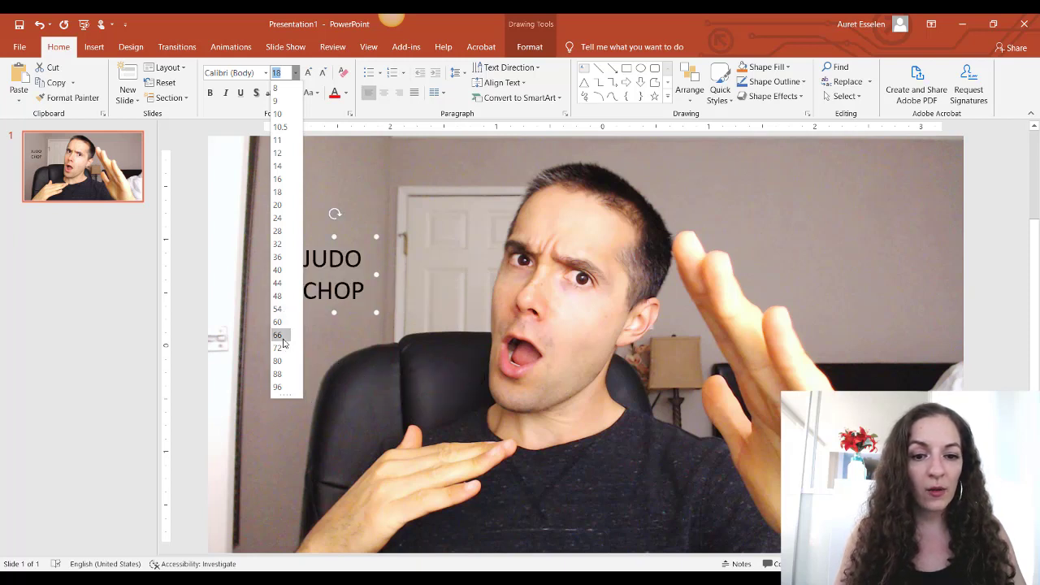
click(277, 335)
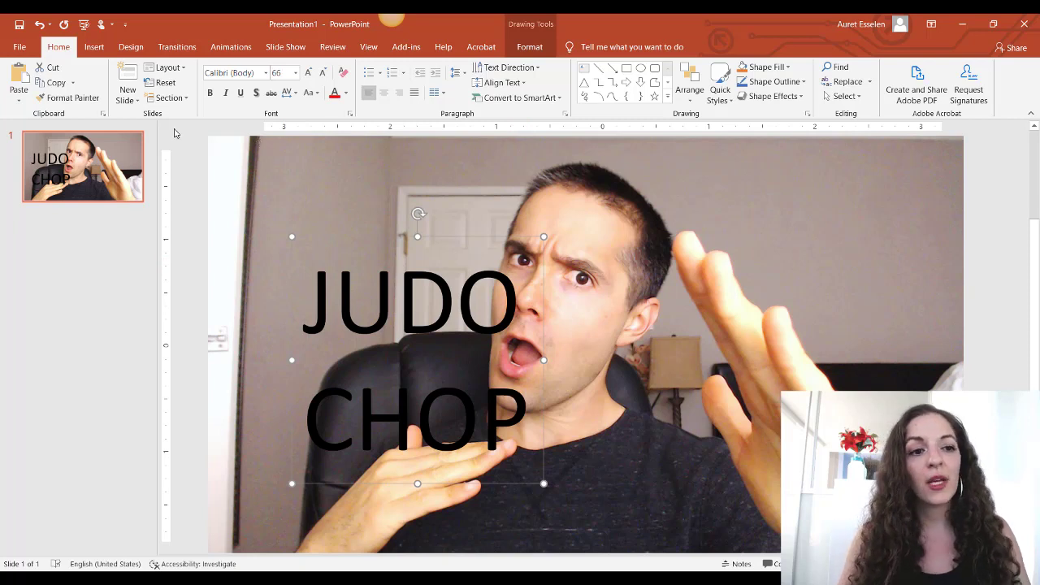
Change the JUDO CHOP text's font to Futura, trying bold and turning it back off.
click(265, 73)
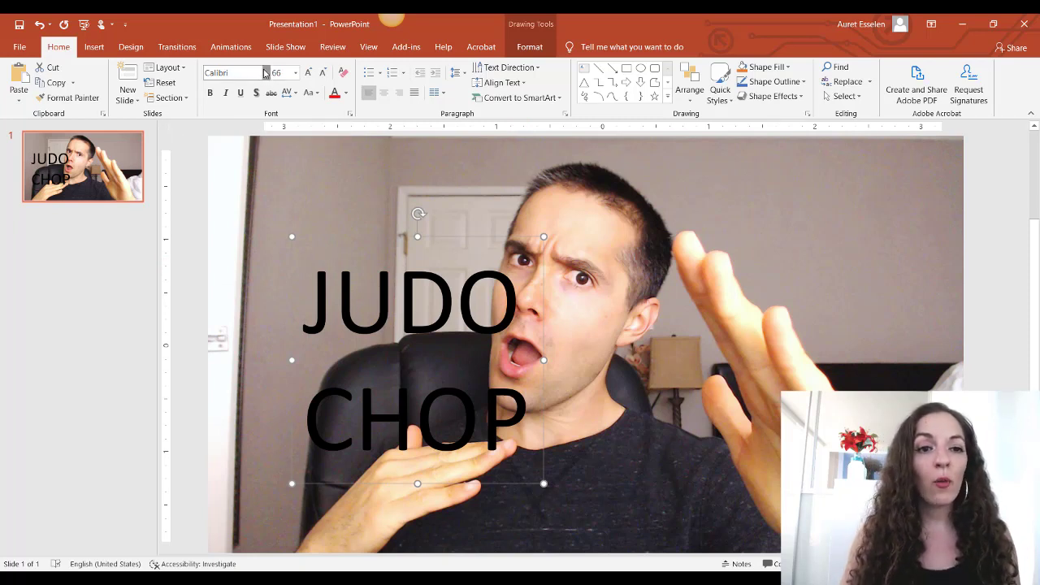
click(239, 76)
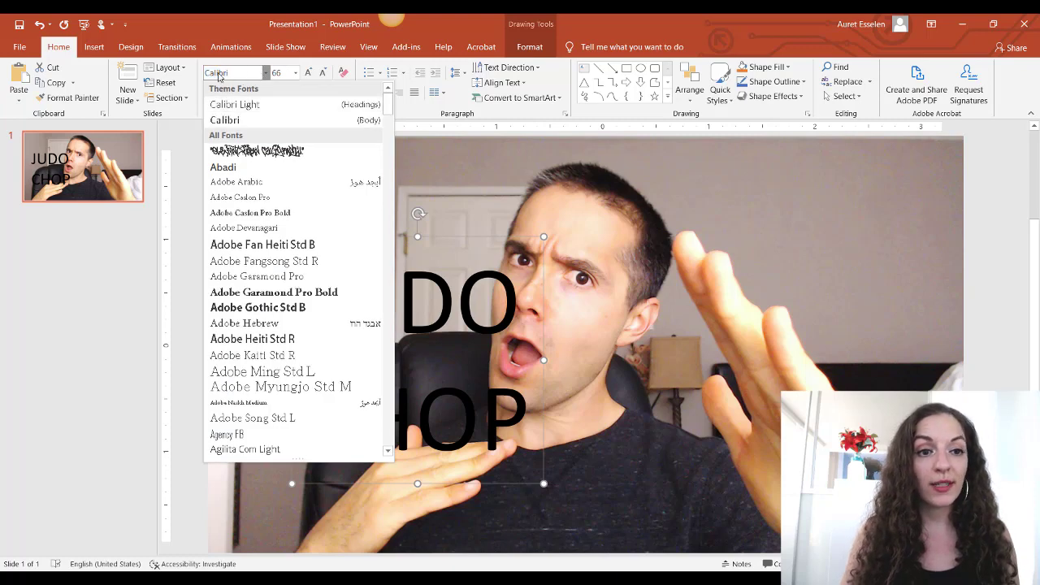
double_click(217, 73)
text(fu)
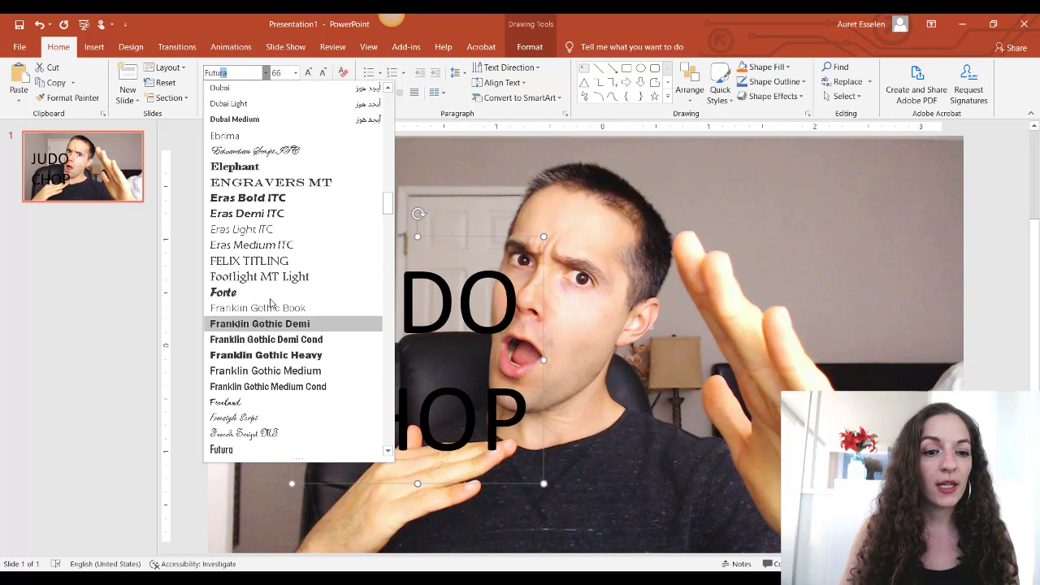
scroll(270, 307, down, 2)
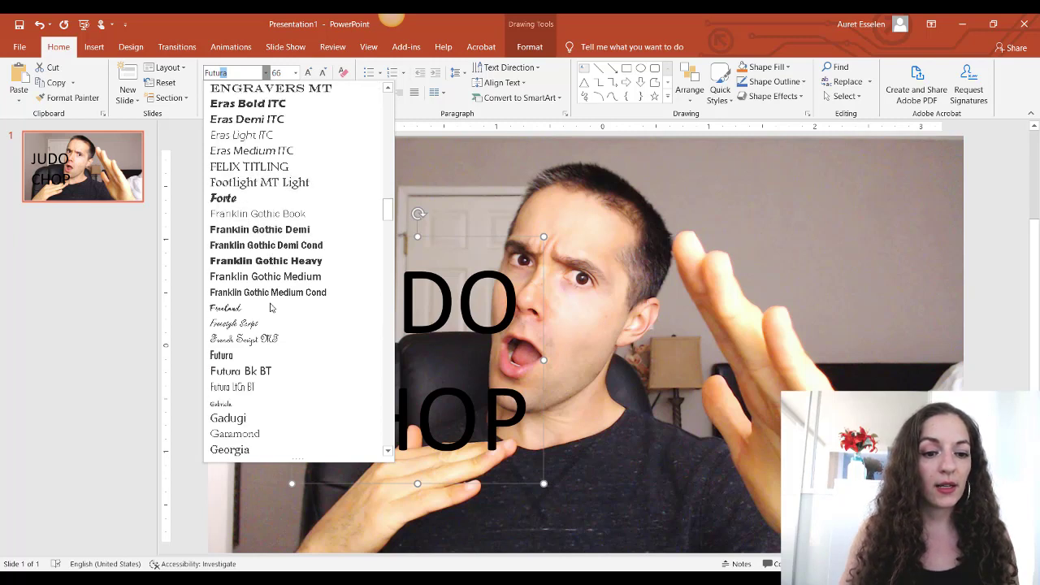
click(265, 357)
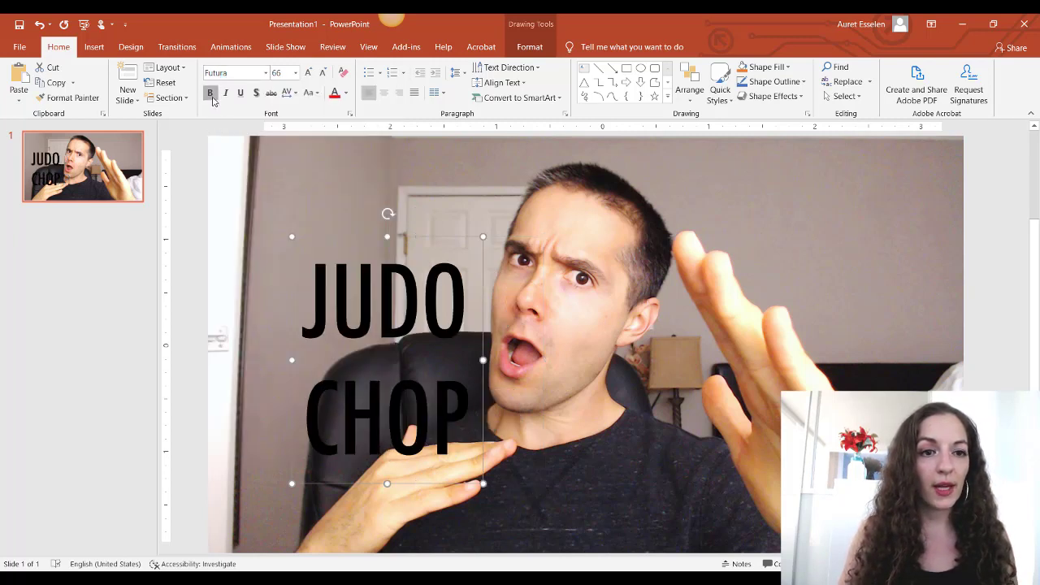
click(211, 93)
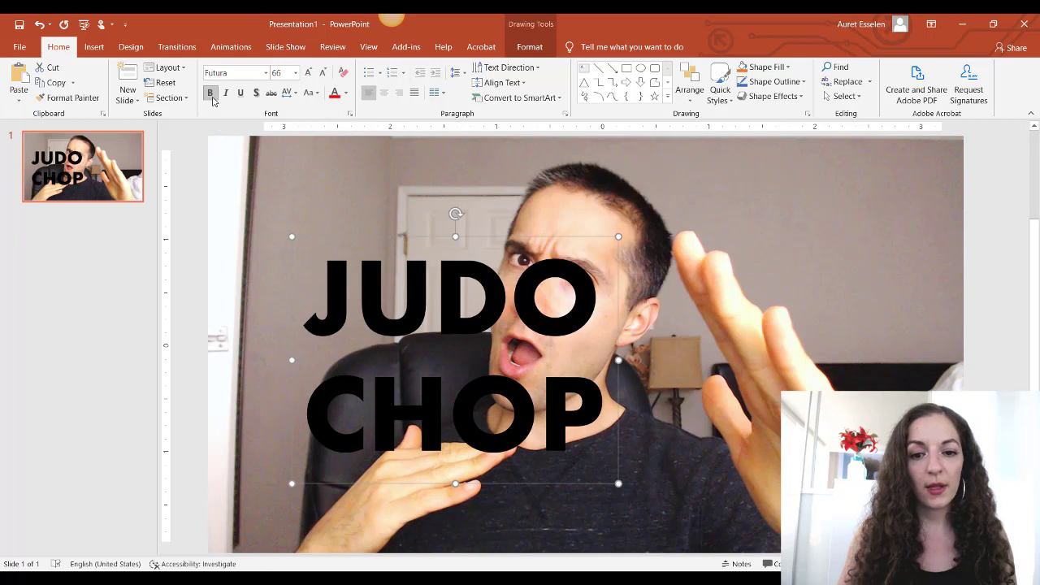
click(212, 95)
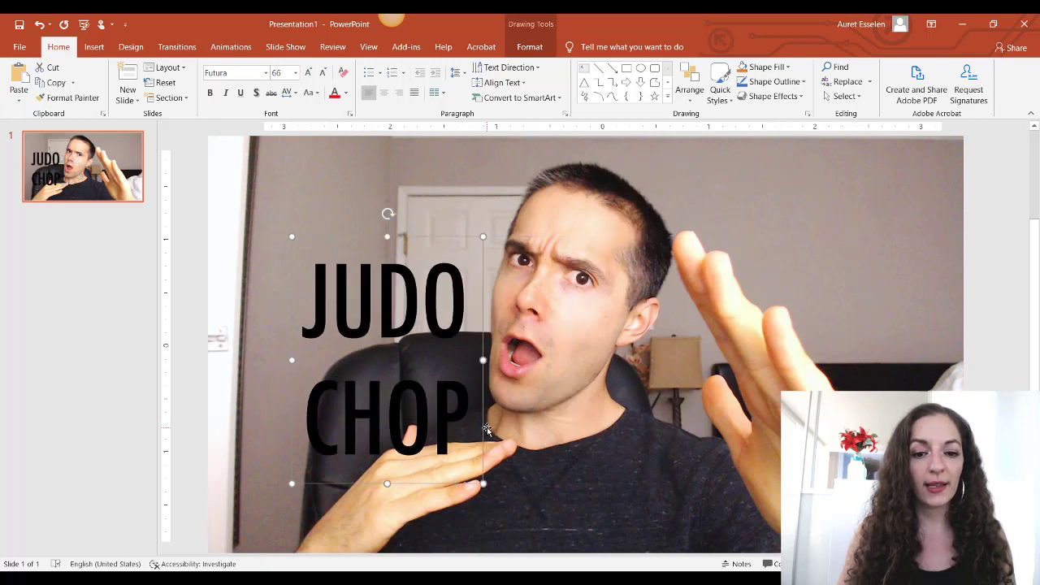
Move the JUDO CHOP text box up beside the man's face and set its character spacing to 2 pt.
drag(483, 428, 476, 371)
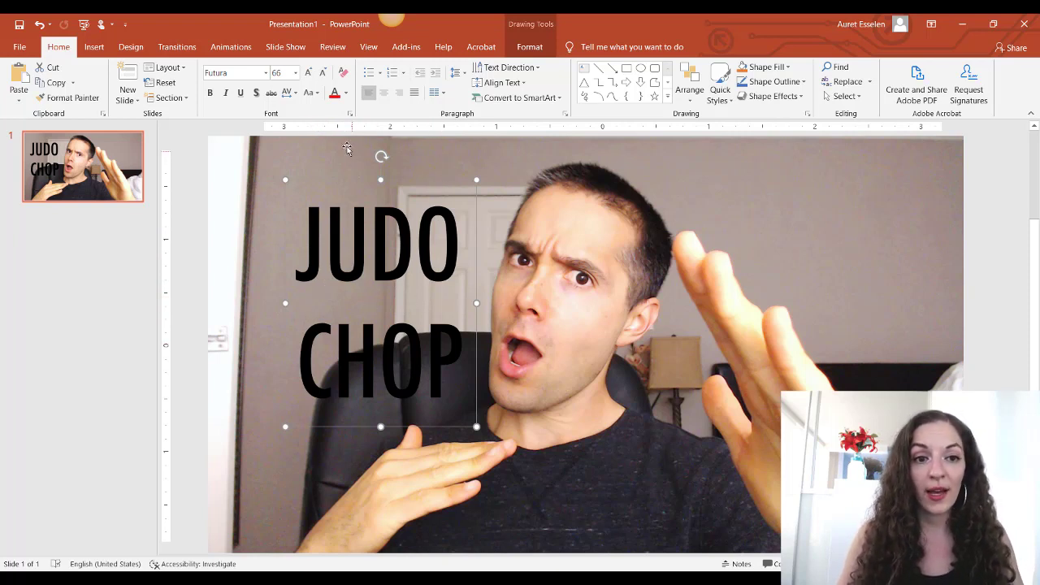
click(296, 94)
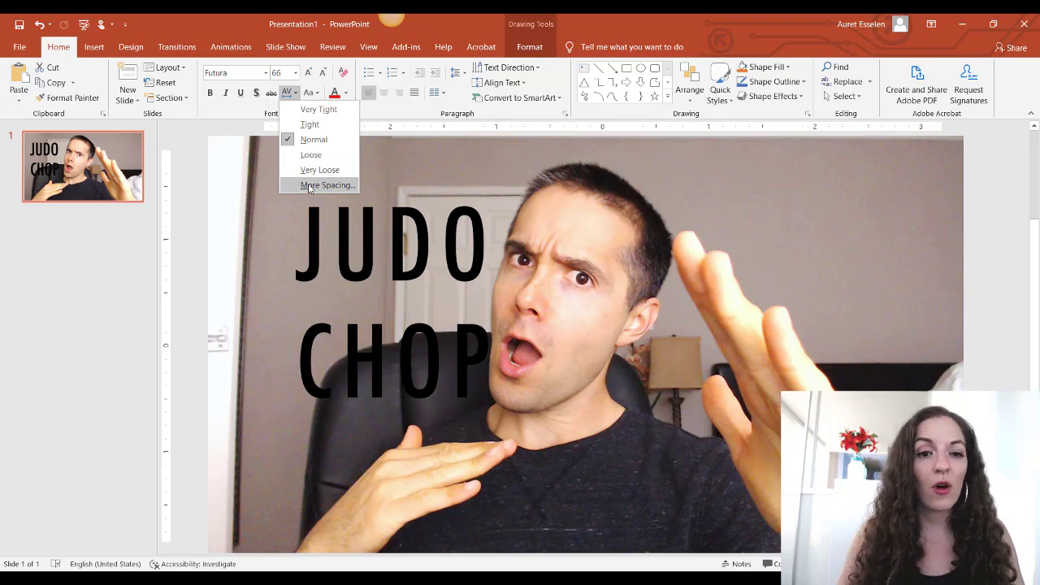
click(309, 186)
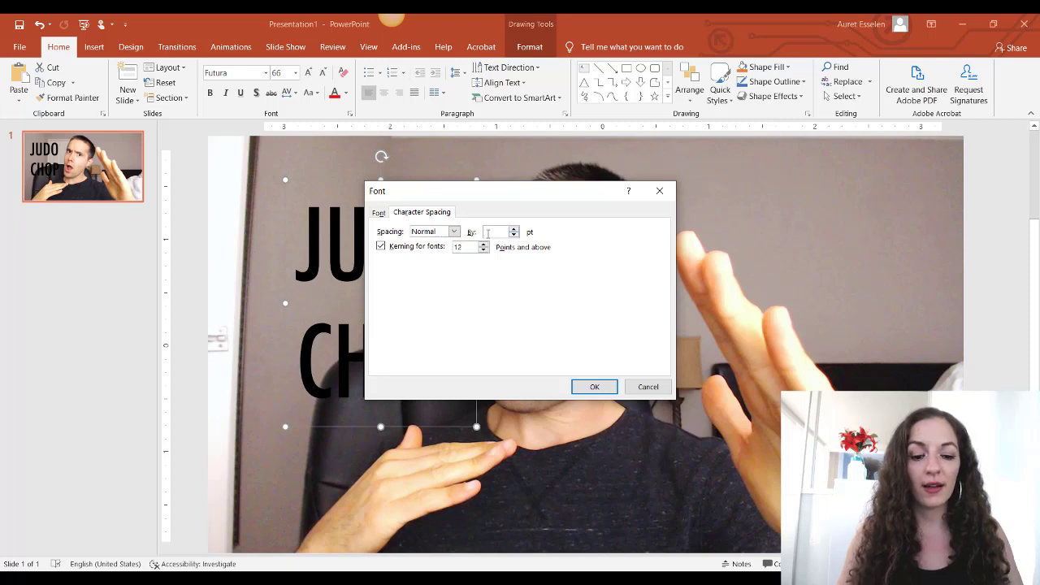
click(487, 233)
text(2)
click(586, 387)
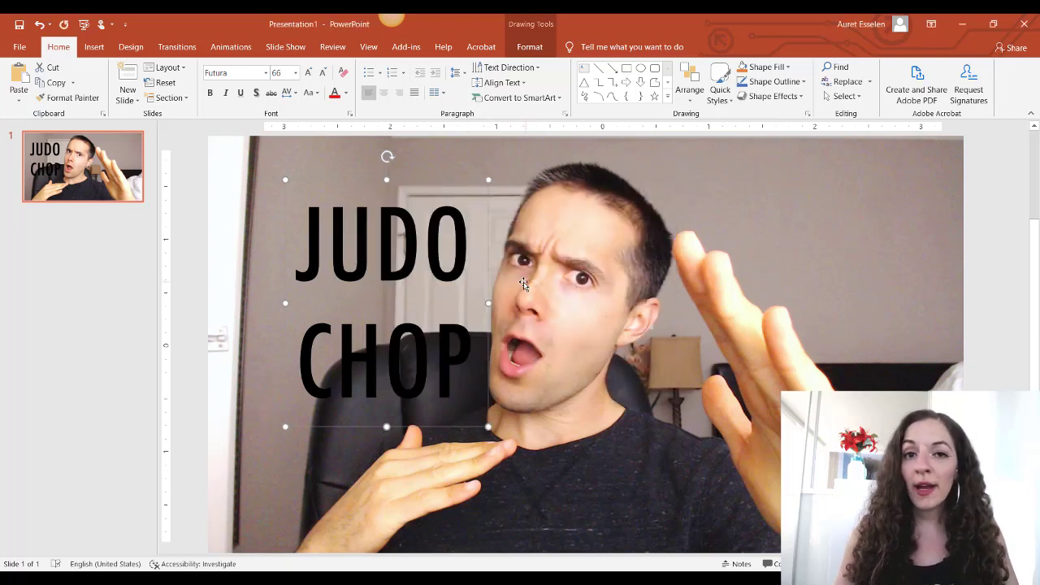
click(311, 93)
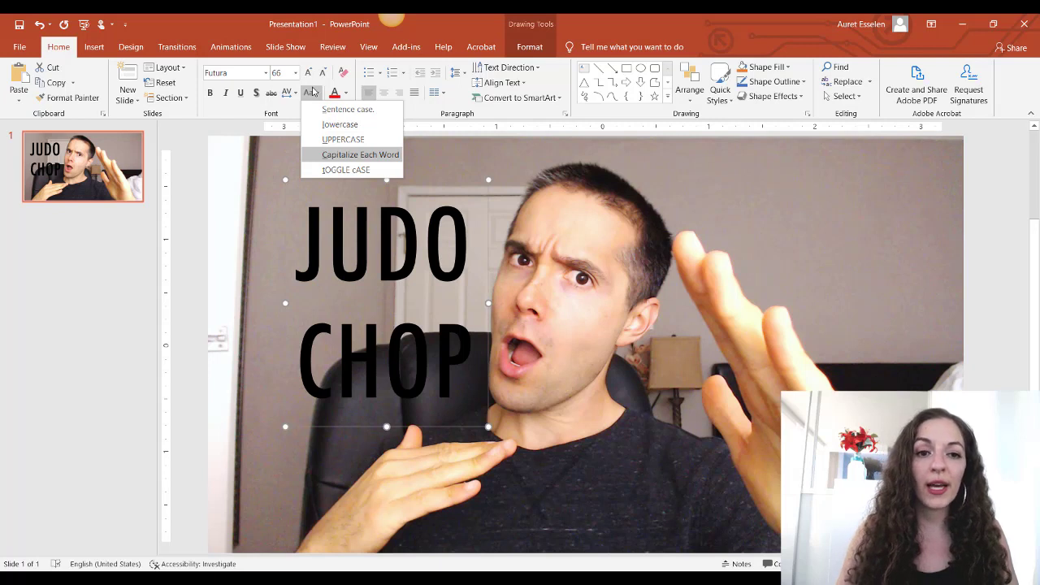
click(313, 95)
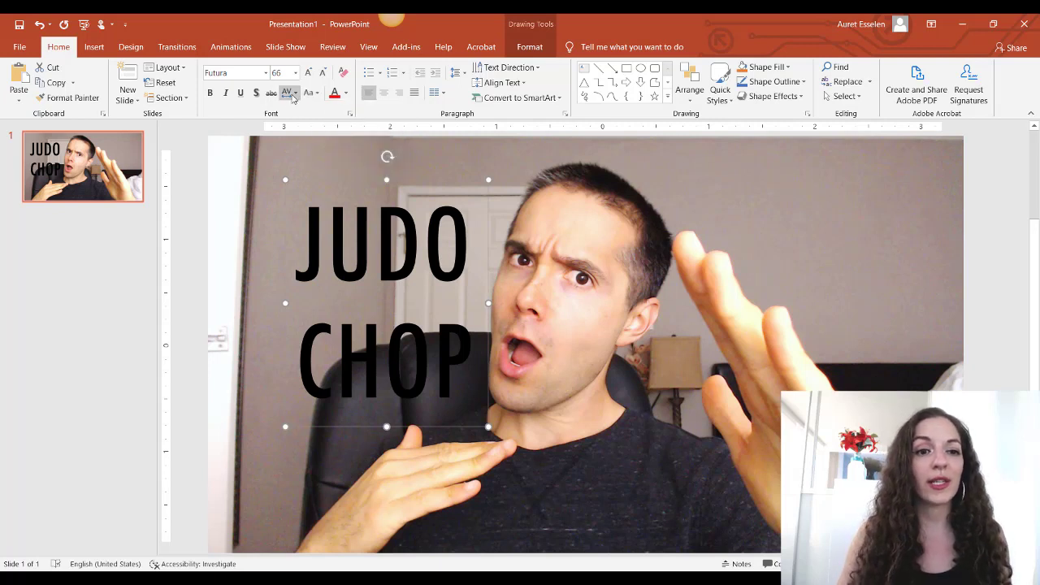
Nudge the JUDO CHOP text box slightly up and rotate it counterclockwise so the text slants upward beside the man's face.
drag(490, 408, 480, 411)
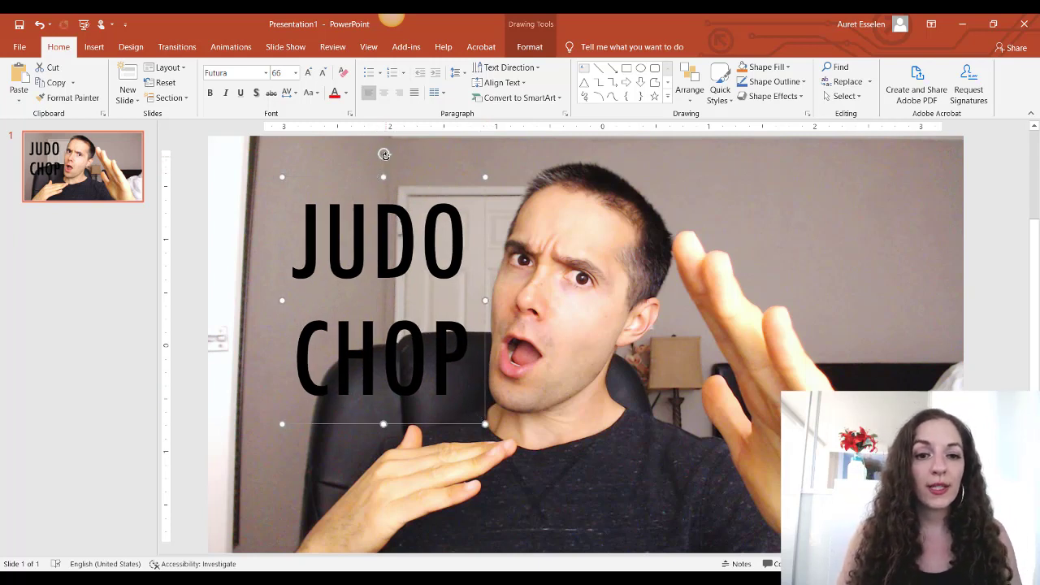
drag(385, 155, 386, 156)
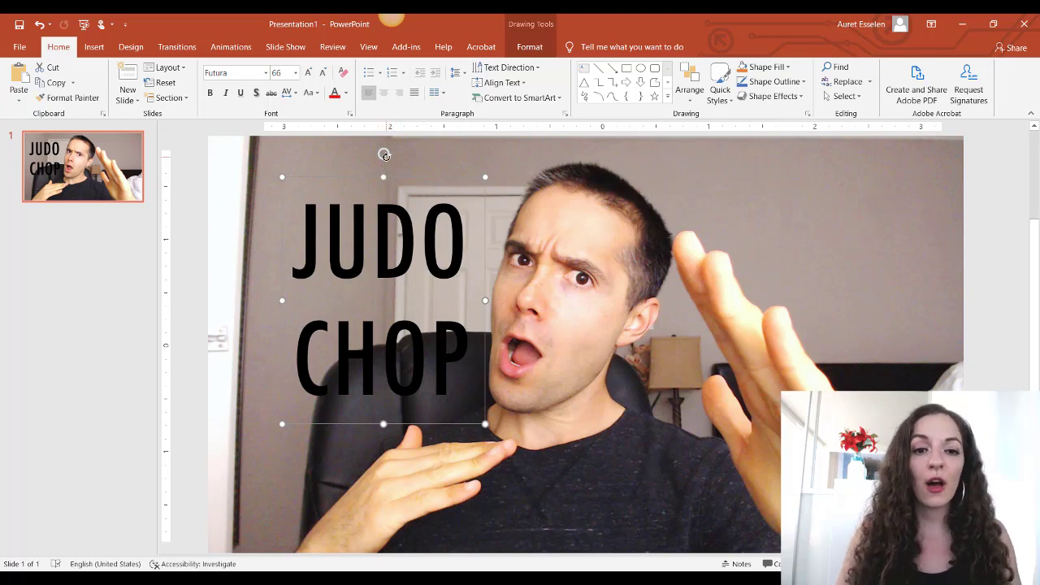
drag(385, 155, 386, 181)
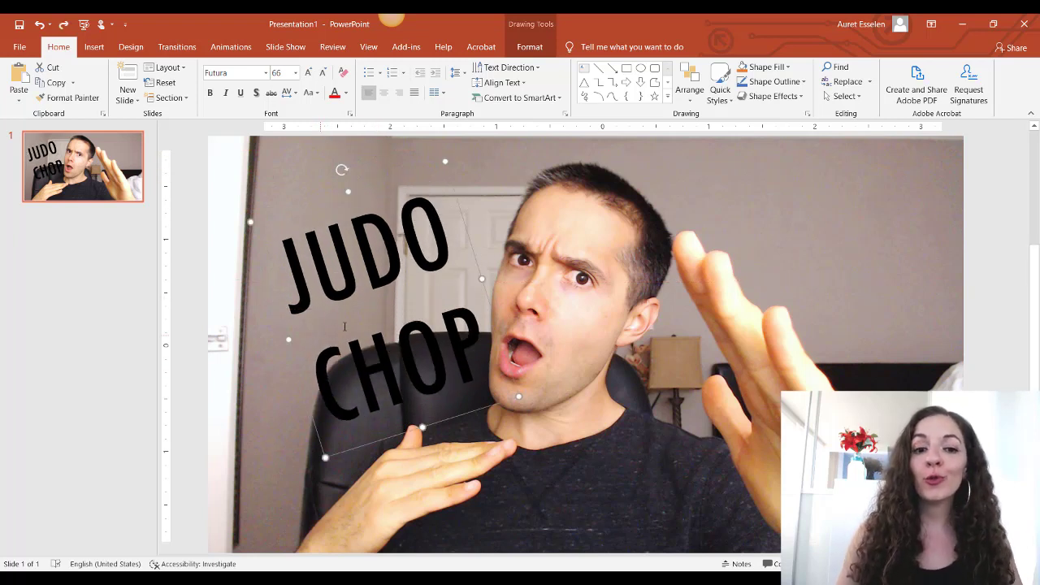
Set the JUDO CHOP text's line spacing to exactly 69 pt to bring the two lines closer together.
click(464, 76)
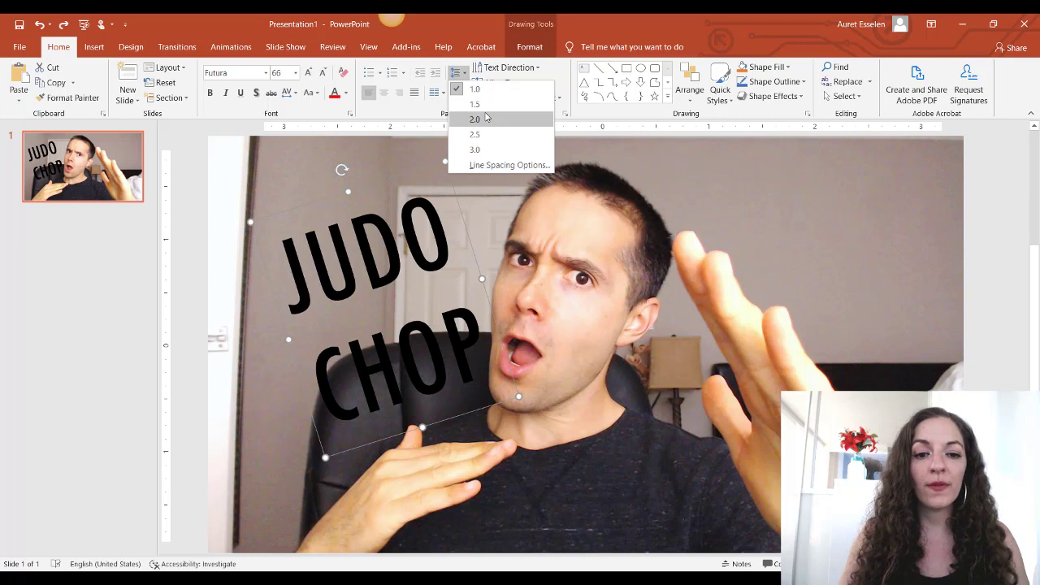
click(482, 167)
drag(492, 208, 713, 168)
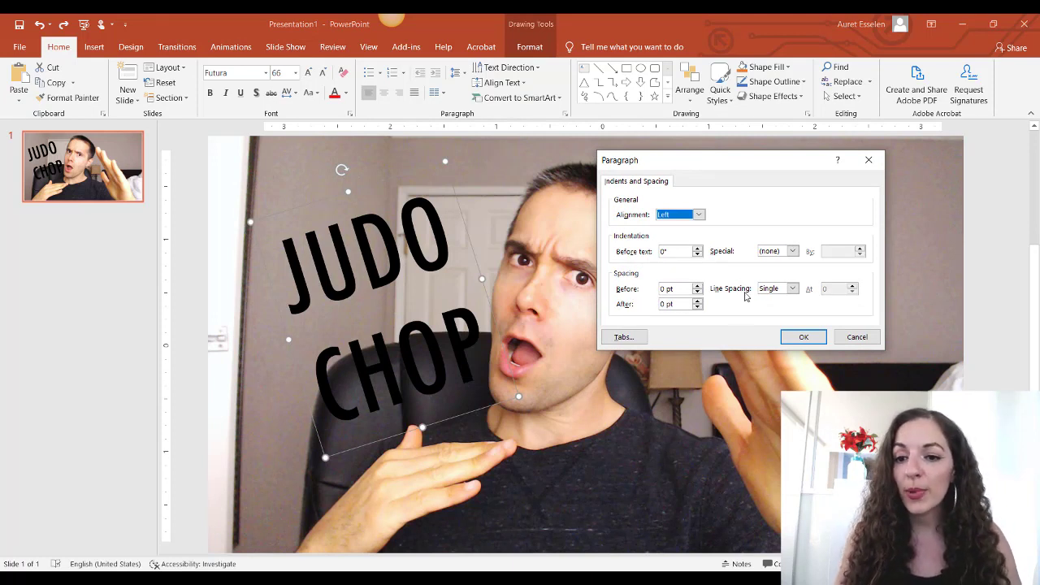
click(793, 290)
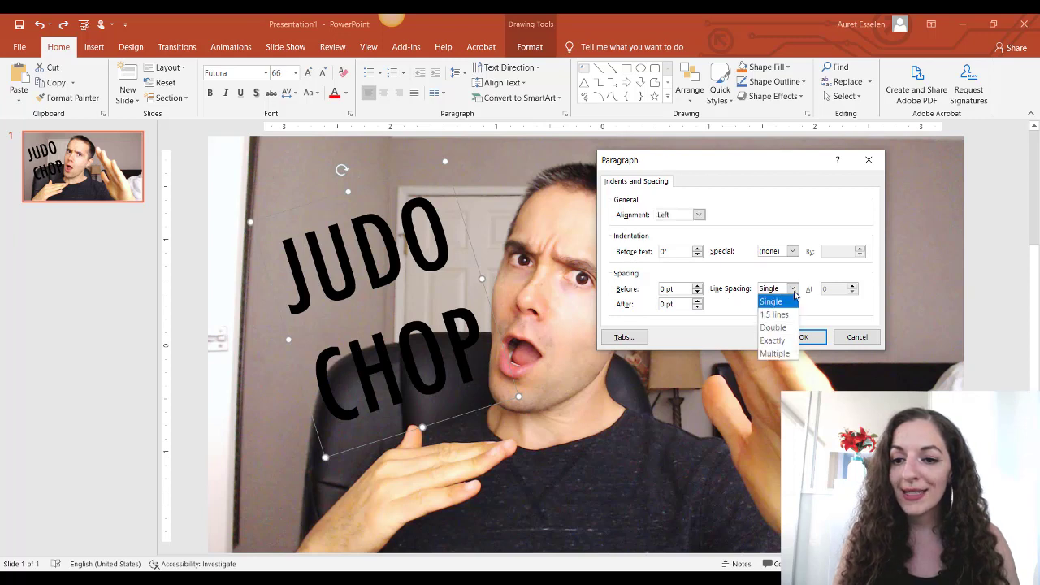
click(771, 343)
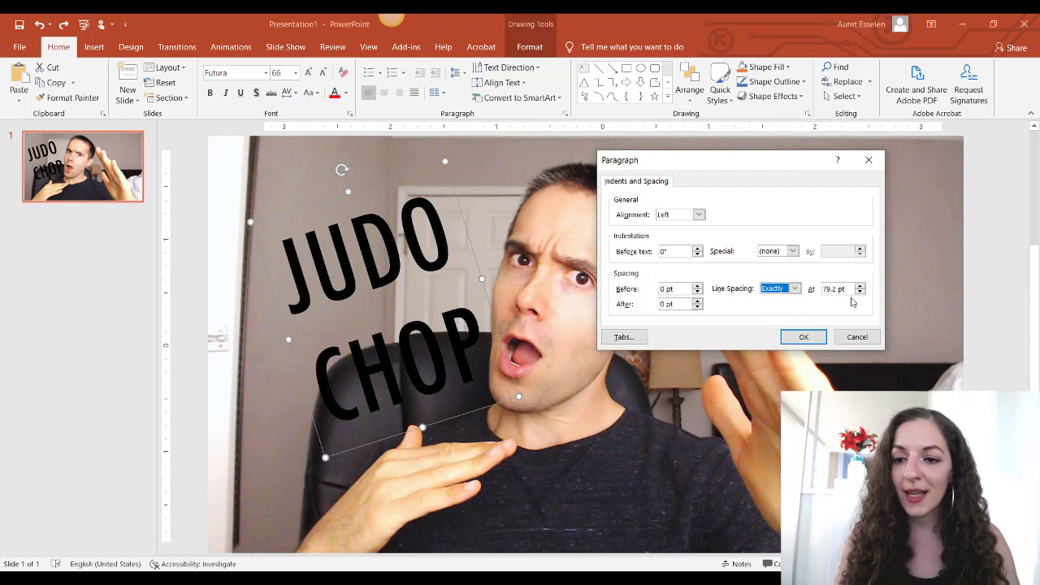
click(858, 294)
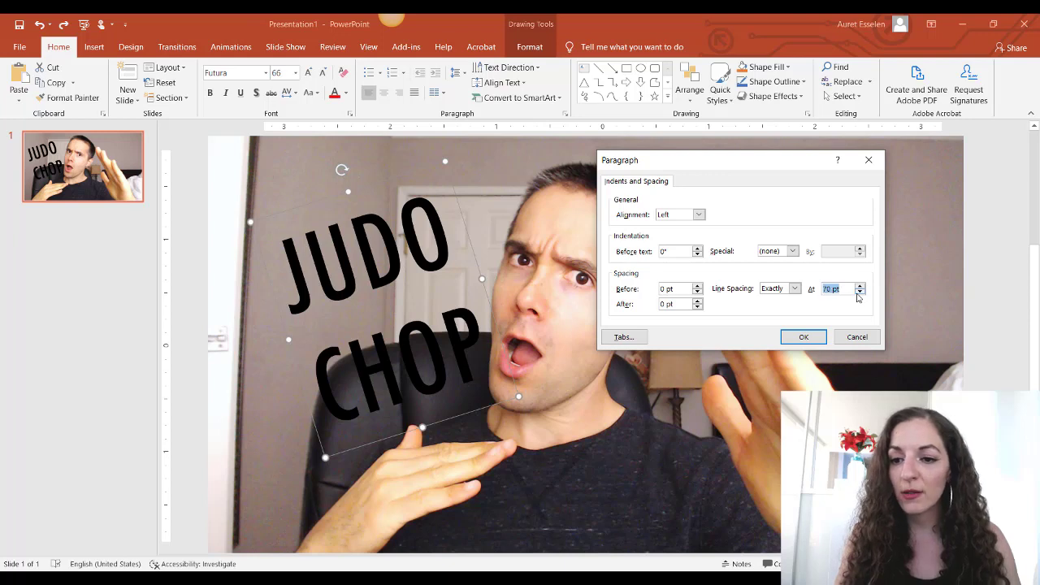
click(803, 337)
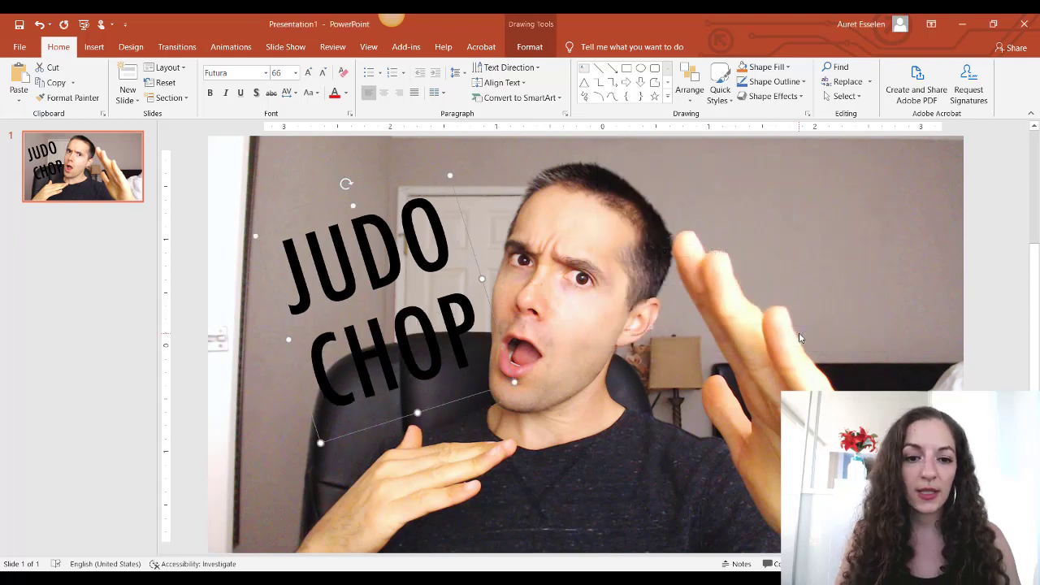
Reduce the JUDO CHOP text's exact line spacing further, below 69 pt.
click(456, 92)
click(481, 169)
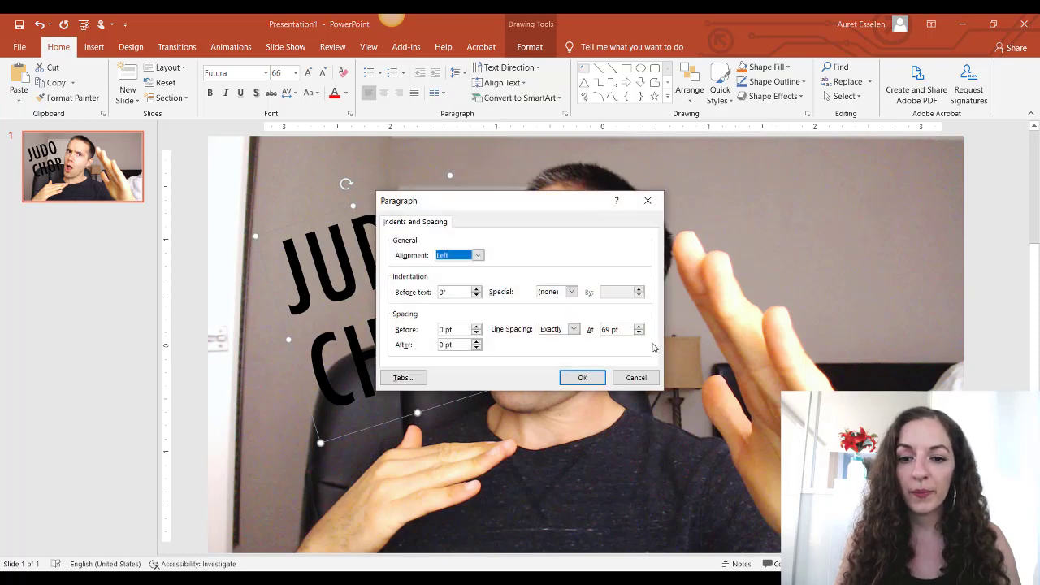
click(637, 333)
click(583, 377)
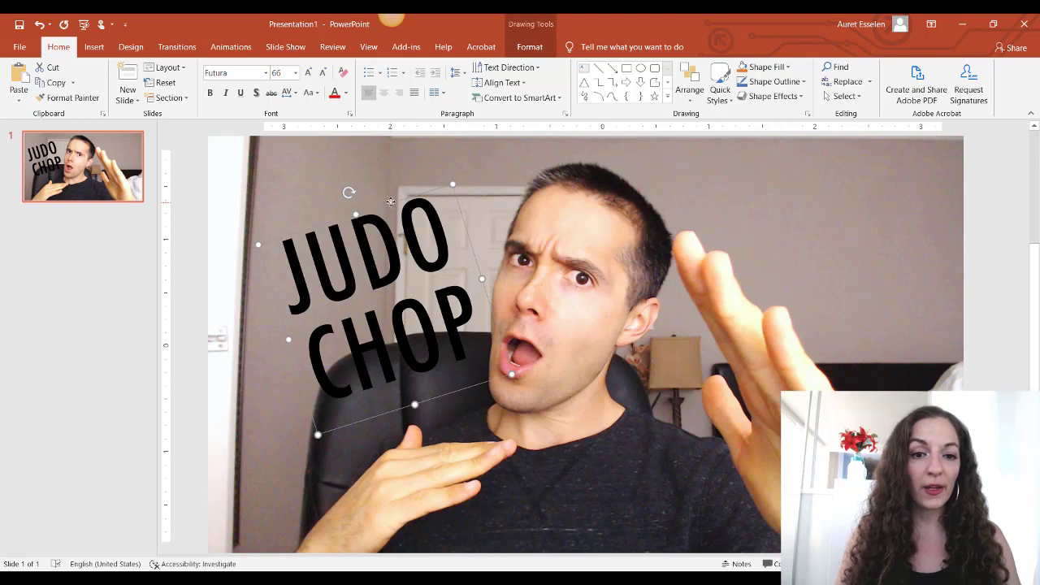
Nudge the tilted JUDO CHOP text box slightly down and try italic on its text, turning italic back off.
drag(391, 201, 393, 205)
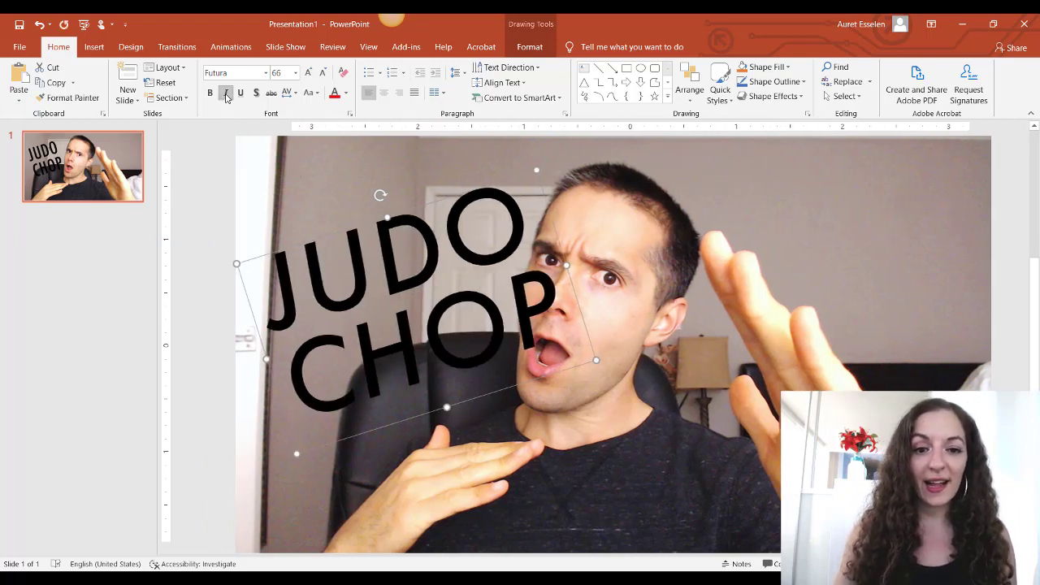
click(227, 94)
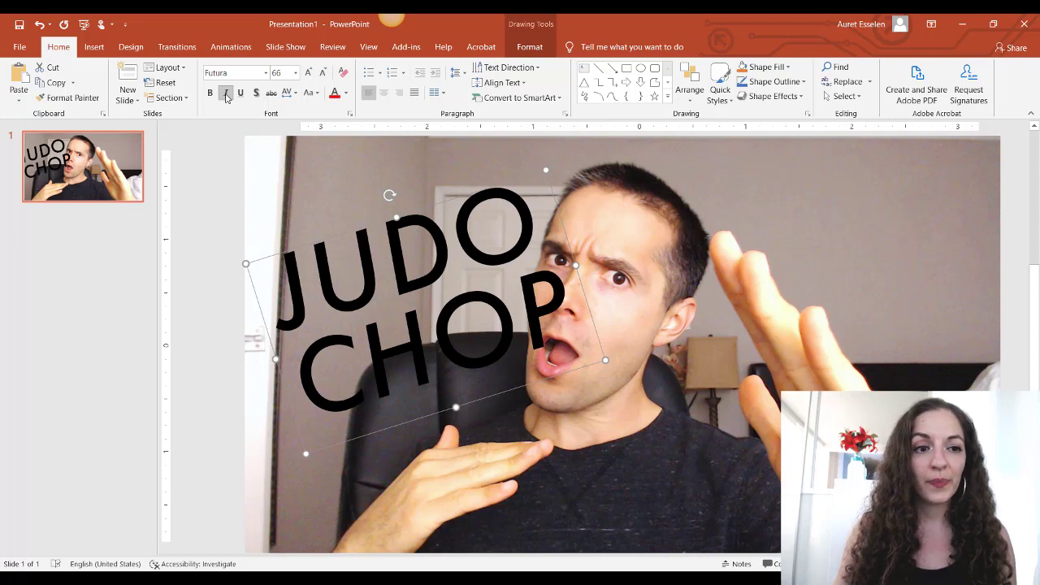
click(227, 95)
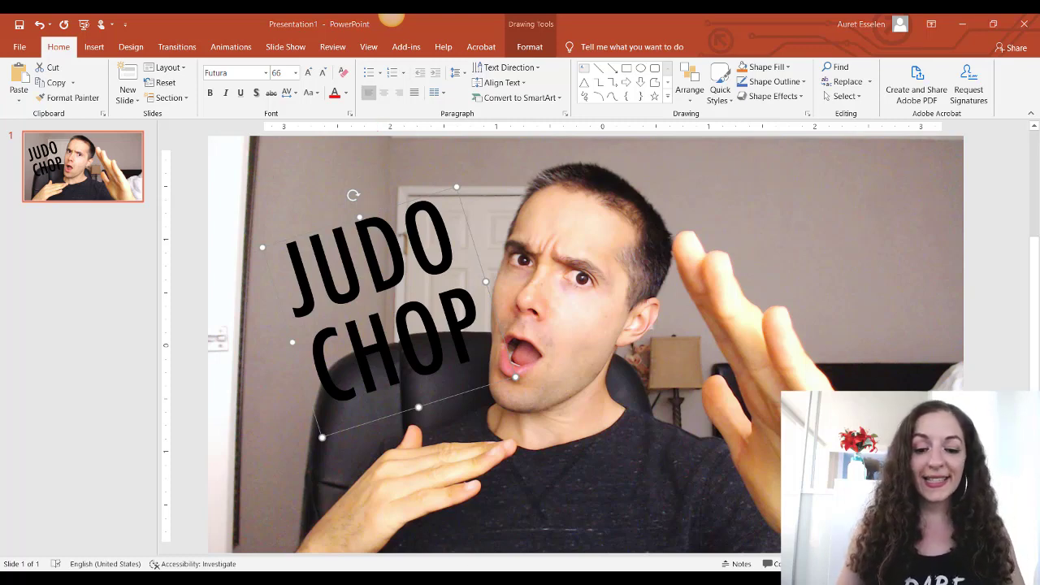
Switch to the Photos window showing ninja hacks lose weight.jpg and move it aside to compare its JUDO CHOP lettering with the slide.
mouse_move(517, 579)
click(494, 530)
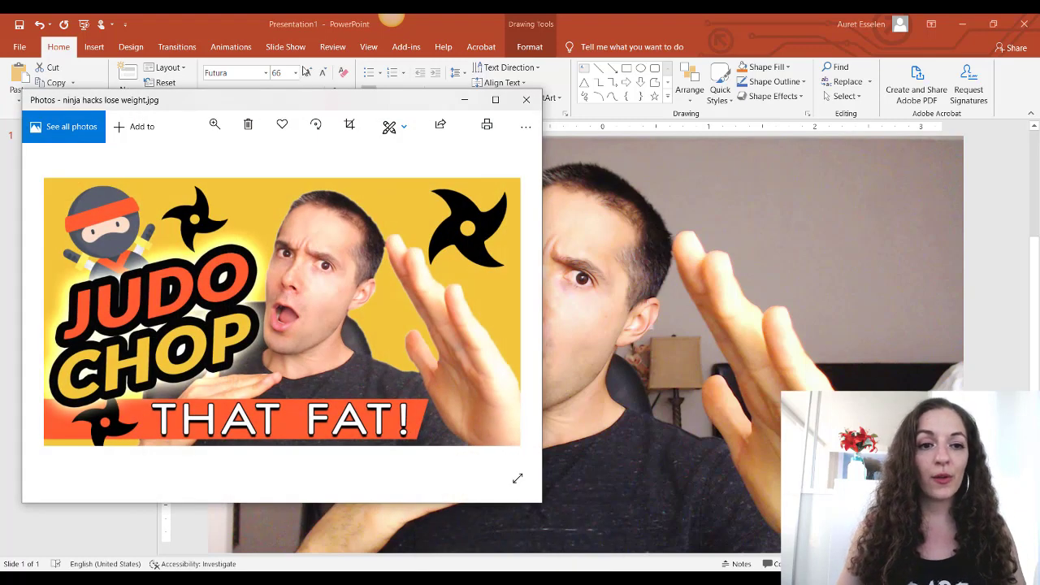
drag(294, 102, 753, 101)
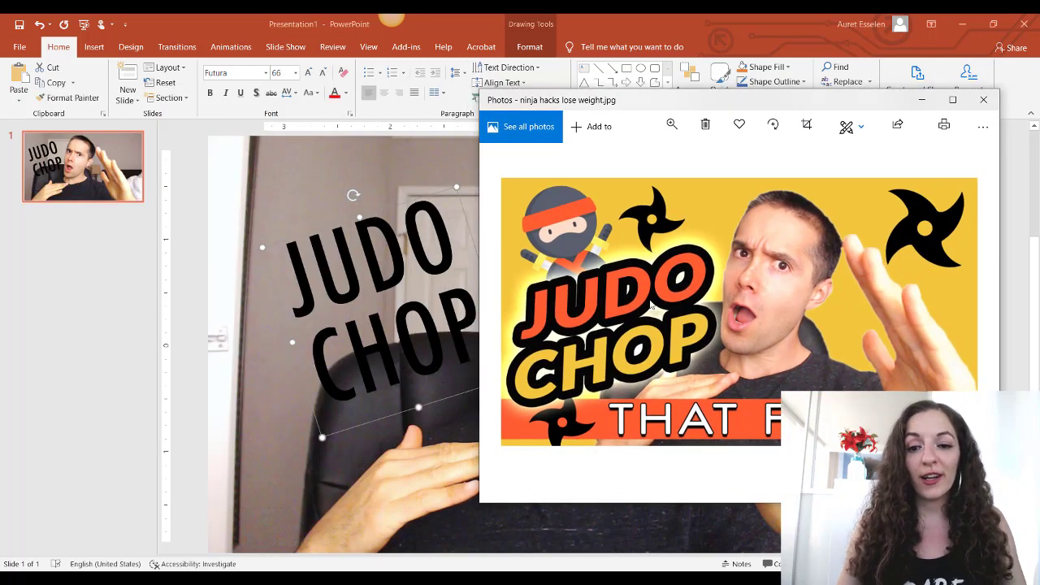